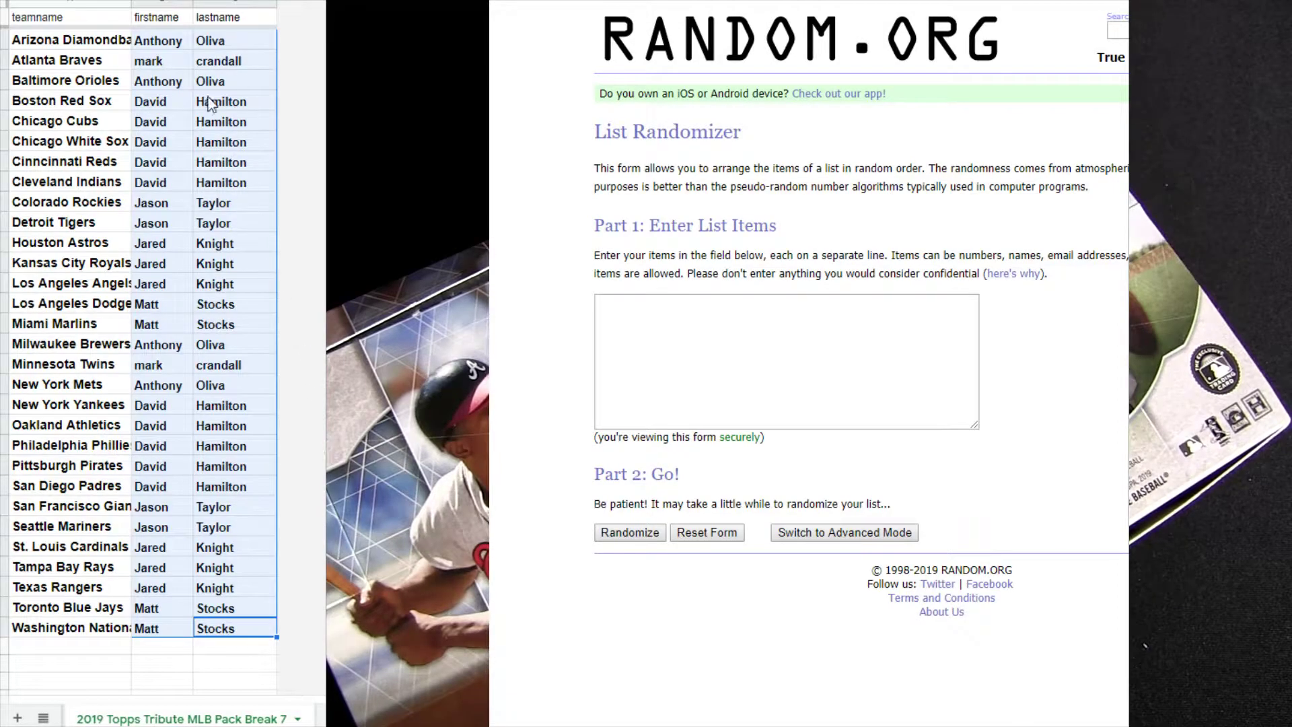
Copy the firstname and lastname cells and paste them into the List Randomizer box.
right_click(212, 104)
click(248, 142)
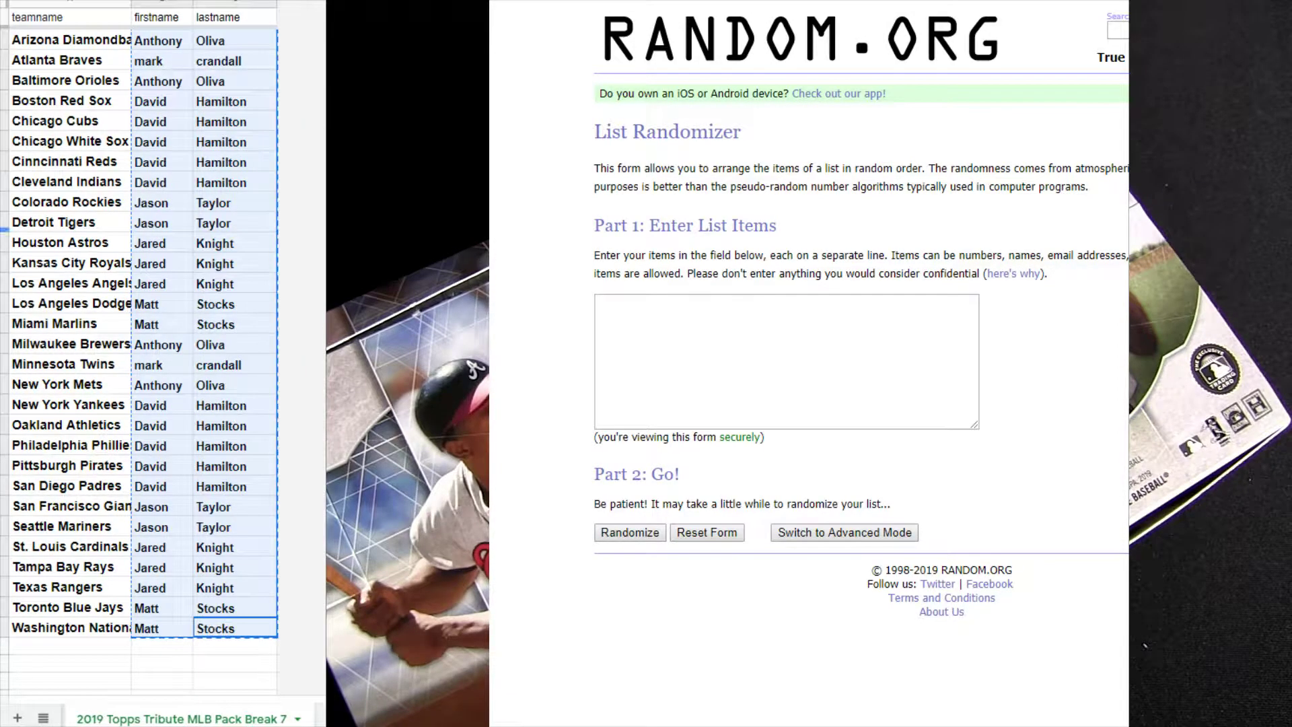
click(695, 383)
key(ctrl+v)
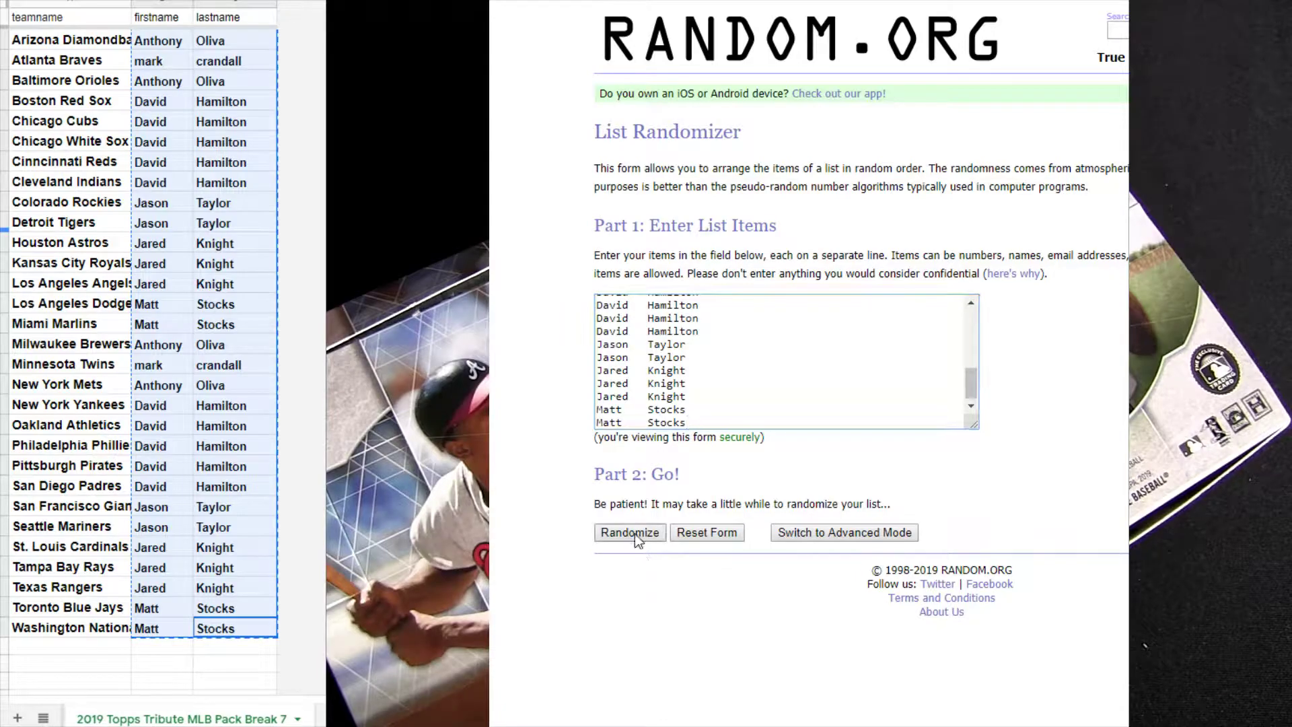
Randomize the pasted names, then repeat the shuffle with Again! toward five times.
click(635, 534)
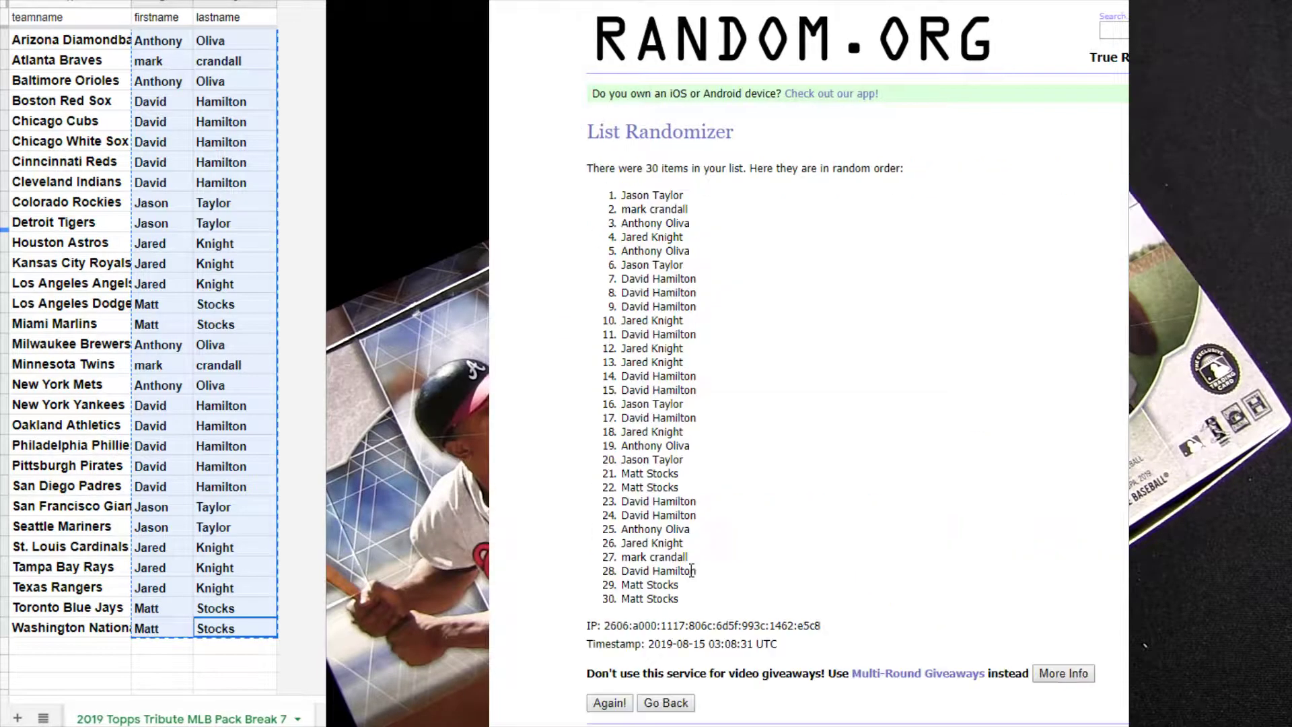
click(610, 702)
click(610, 723)
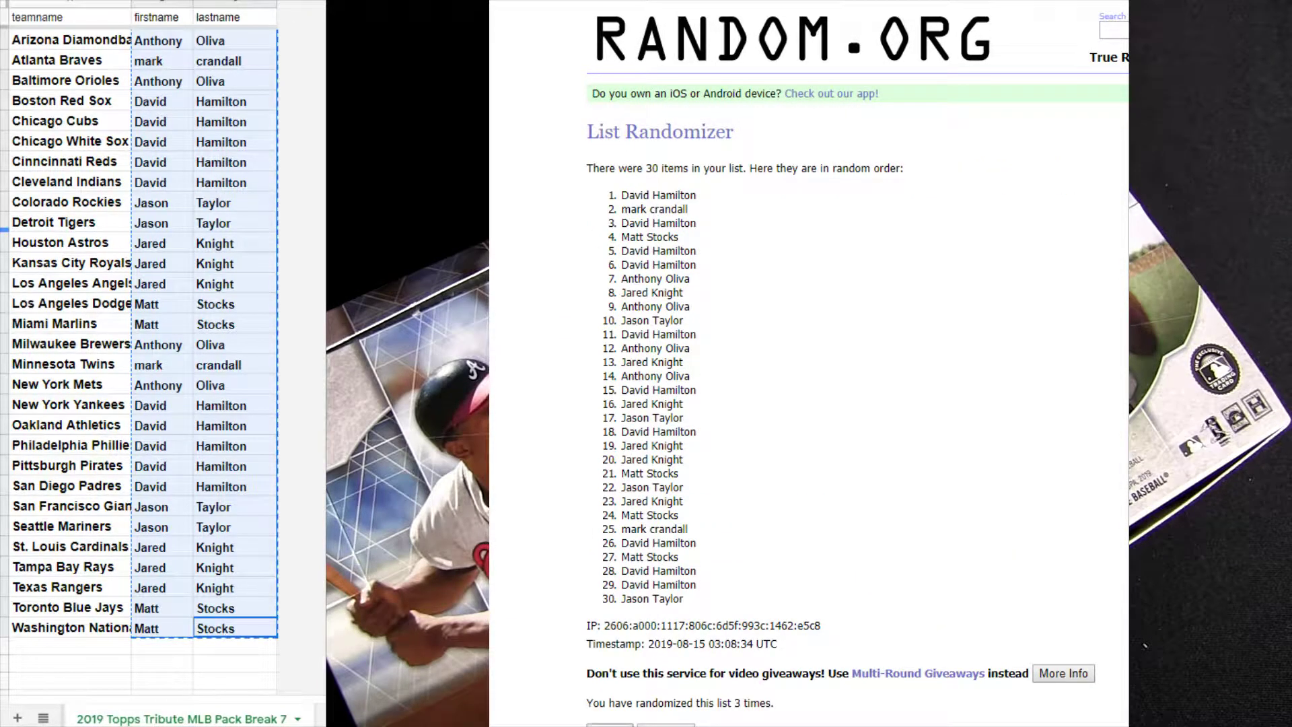
click(609, 722)
Copy the 30 randomized names and paste them into the firstname column.
drag(698, 603, 595, 202)
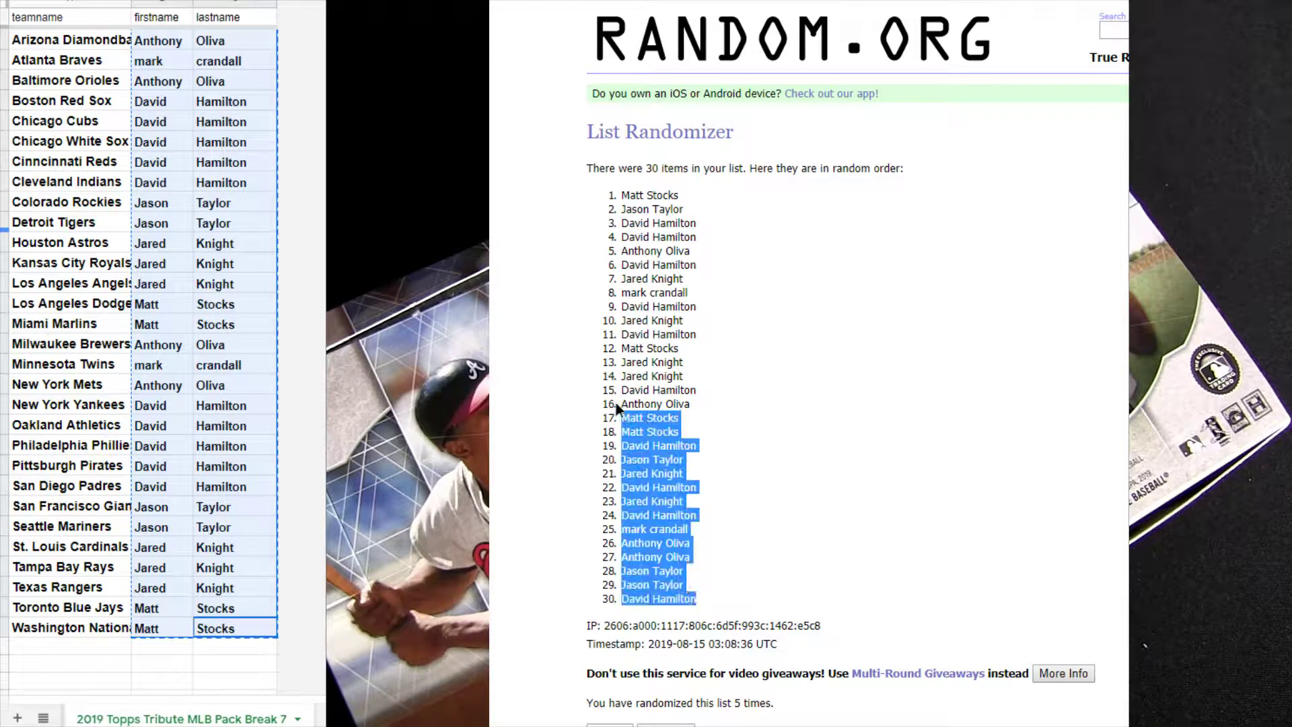
right_click(162, 40)
click(216, 107)
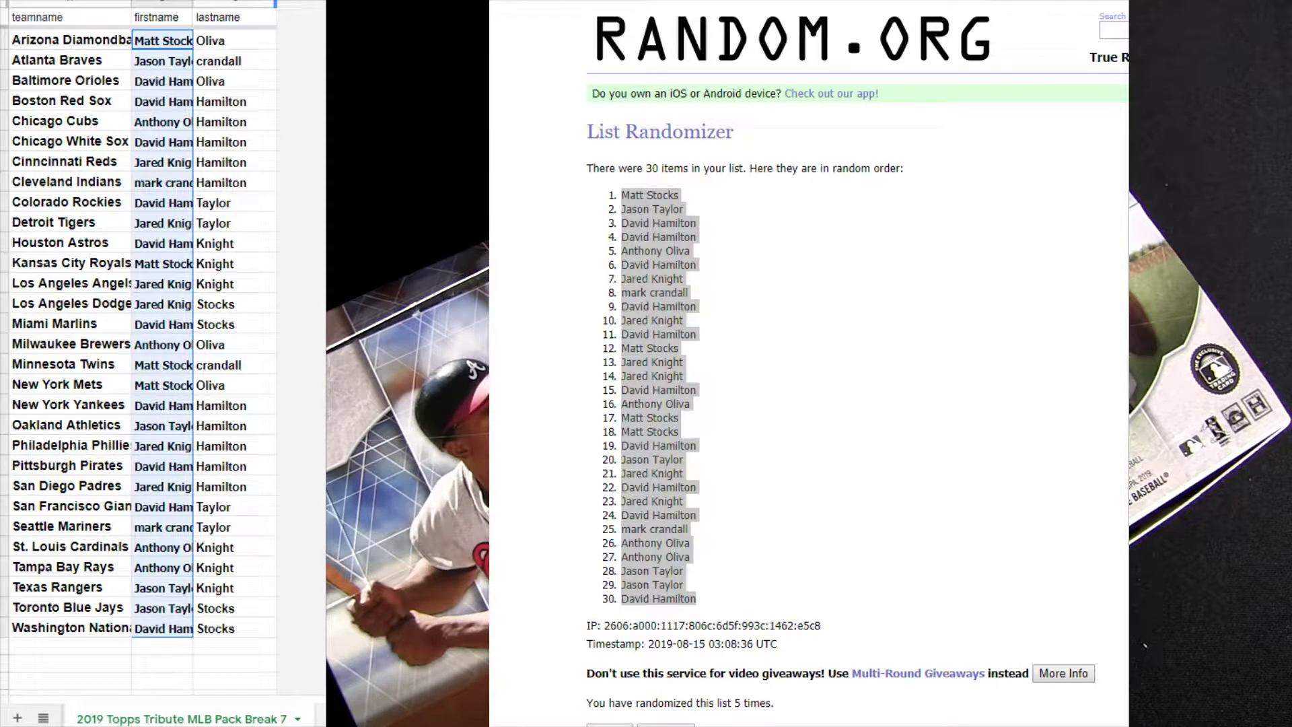
Delete all the old entries in the lastname column.
click(234, 324)
drag(220, 628, 239, 122)
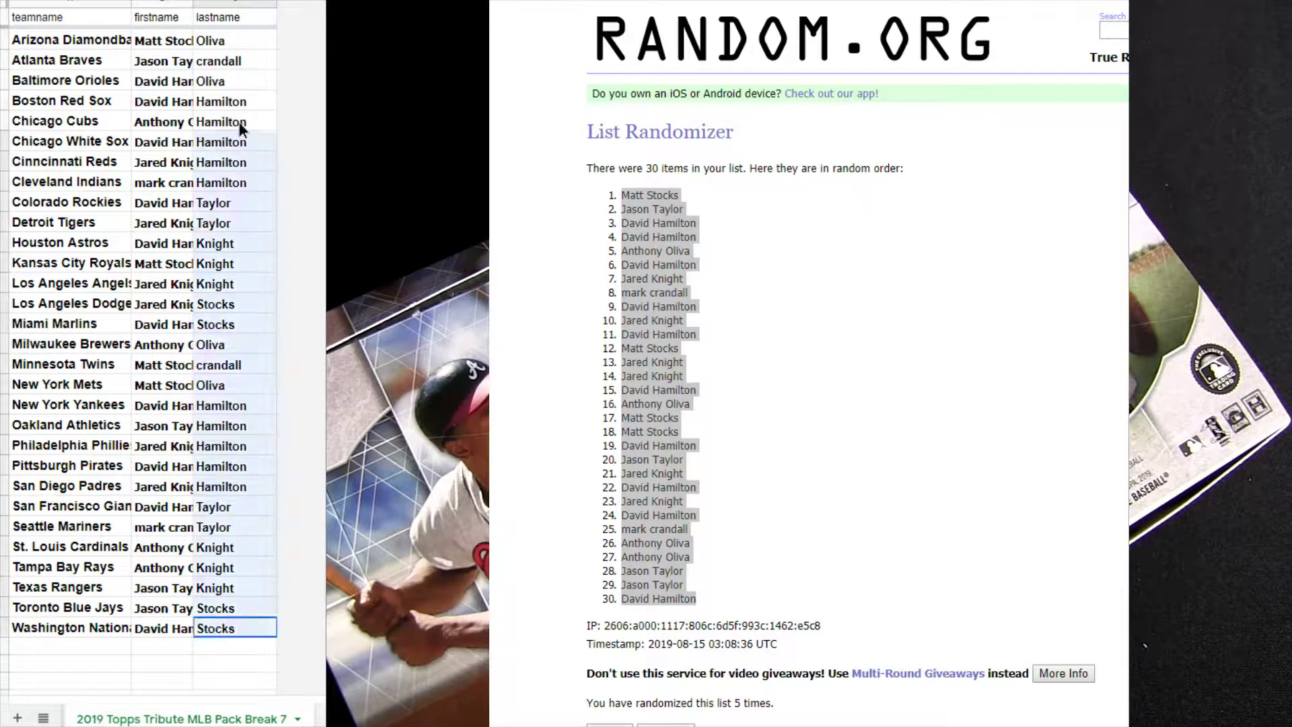
key(Delete)
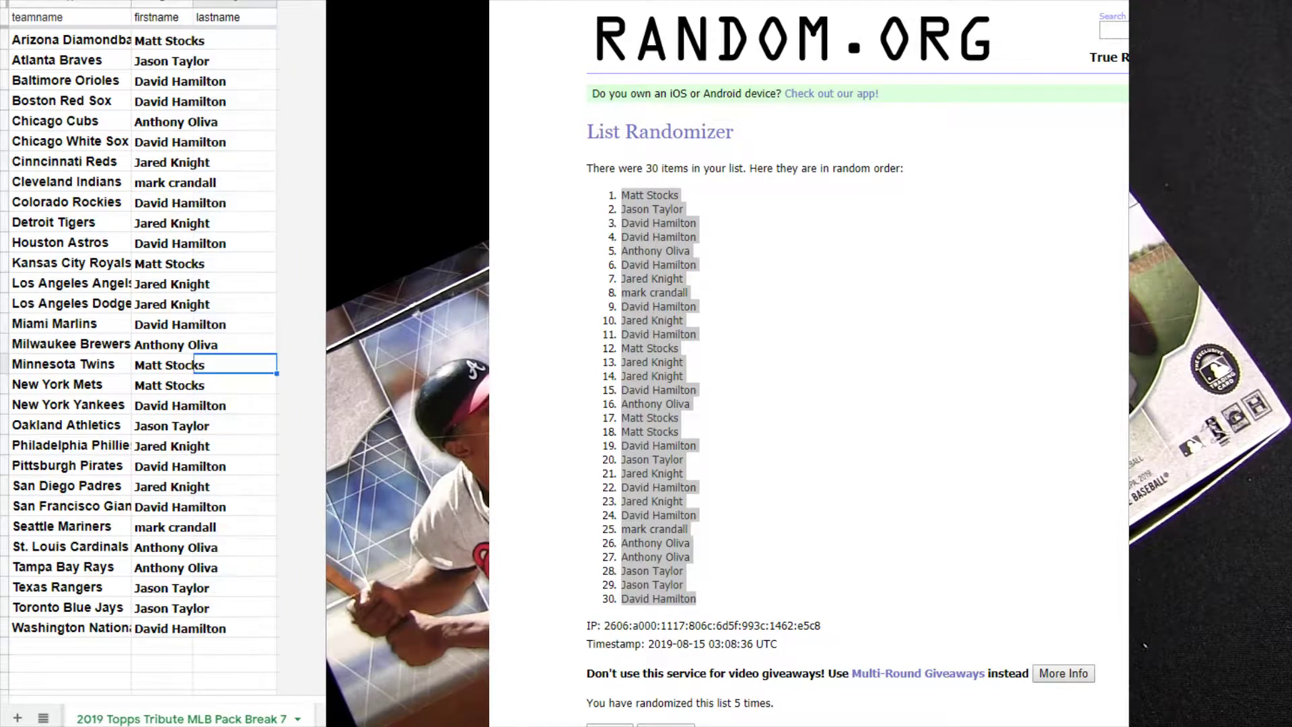
key(ctrl+a)
key(alt+Left)
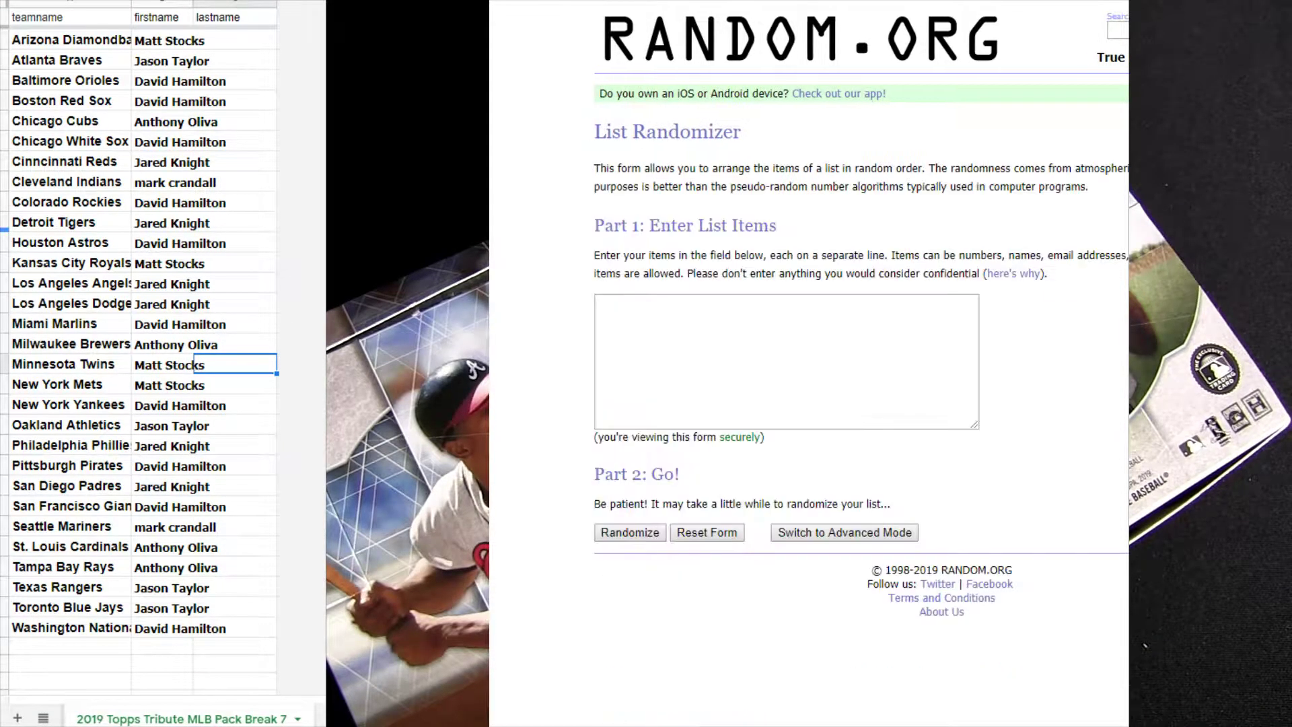